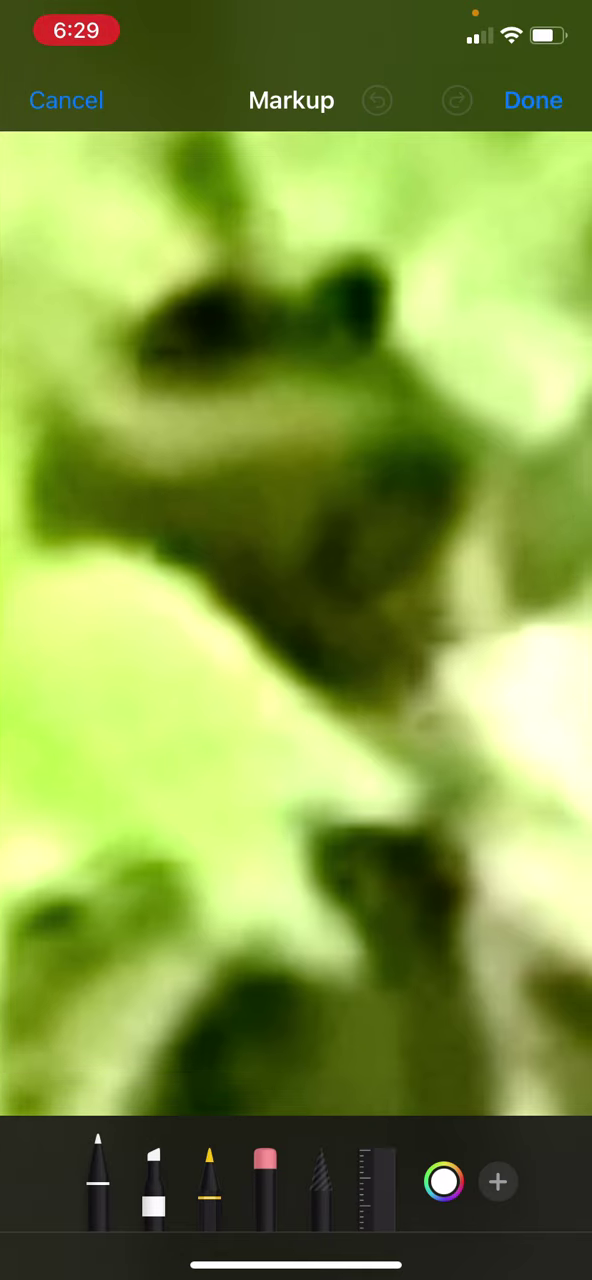
Draw a white arc around the frog's head, plus a small cheek loop holding a dot and short lines.
mouse_move(55, 540)
mouse_down()
mouse_move(110, 306)
mouse_move(496, 384)
mouse_move(505, 545)
mouse_move(462, 755)
mouse_up()
mouse_move(315, 535)
mouse_down()
mouse_move(320, 490)
mouse_move(420, 460)
mouse_move(465, 555)
mouse_move(380, 625)
mouse_move(305, 615)
mouse_move(305, 510)
mouse_up()
mouse_move(378, 500)
mouse_down()
mouse_move(400, 520)
mouse_move(330, 533)
mouse_up()
drag(330, 533, 315, 522)
click(380, 541)
mouse_move(385, 542)
mouse_down()
mouse_move(388, 586)
mouse_move(422, 605)
mouse_move(320, 590)
mouse_up()
drag(366, 552, 442, 542)
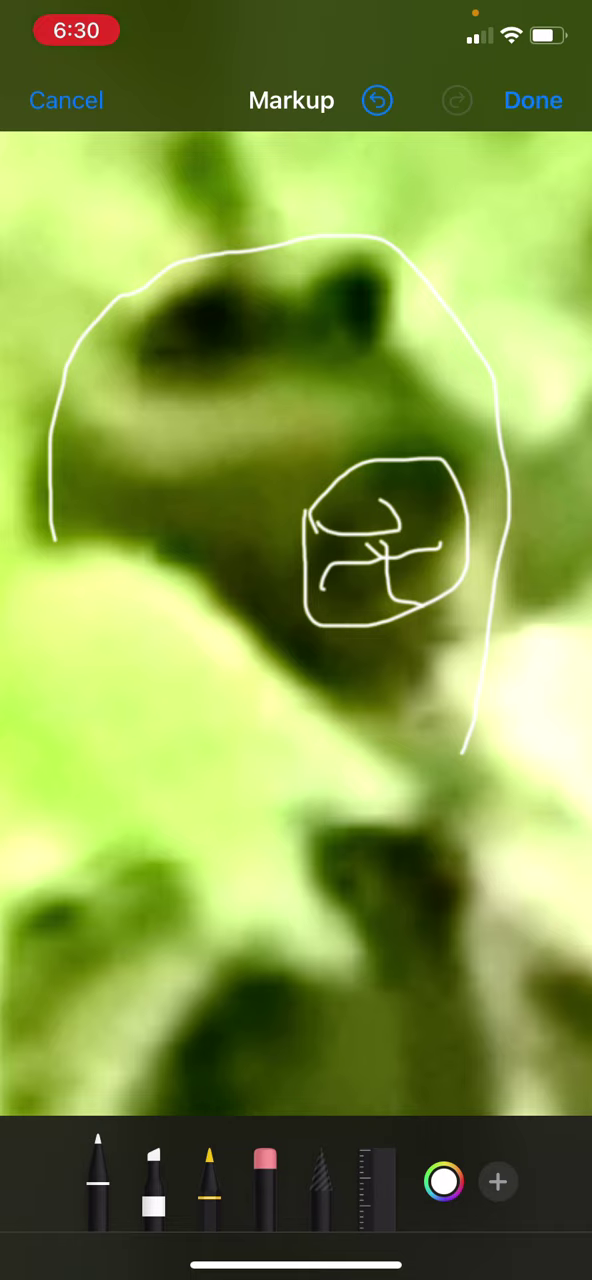
Undo the last three strokes to clear the marks inside the cheek loop.
click(377, 100)
click(377, 100)
click(377, 100)
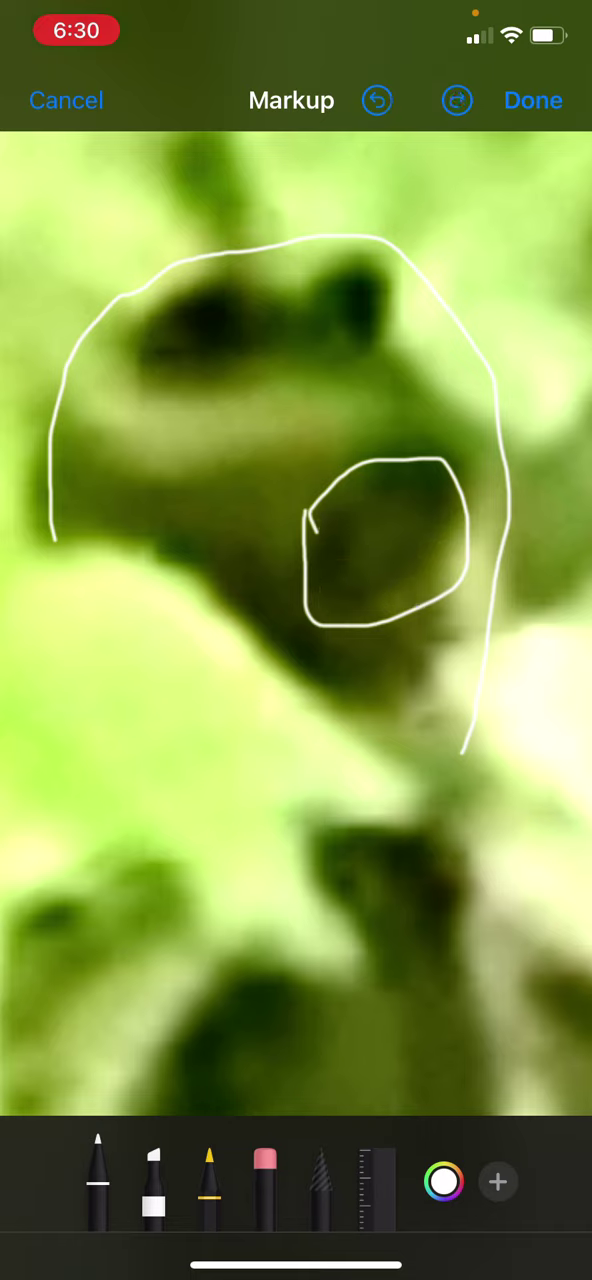
click(377, 100)
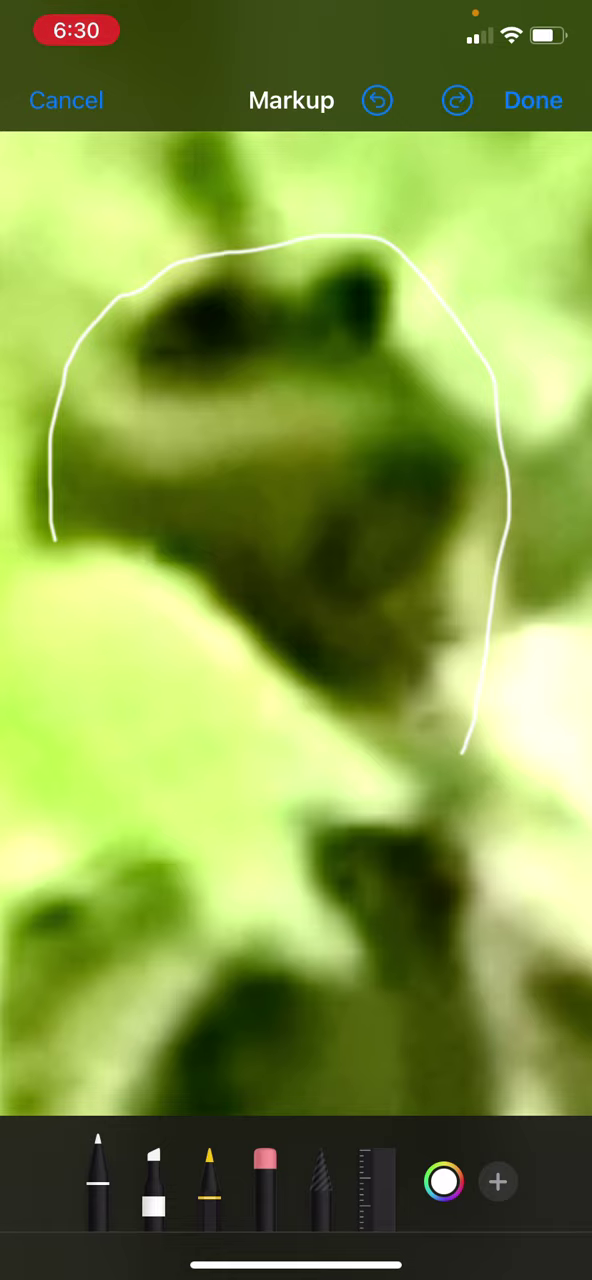
scroll(296, 500, up, 5)
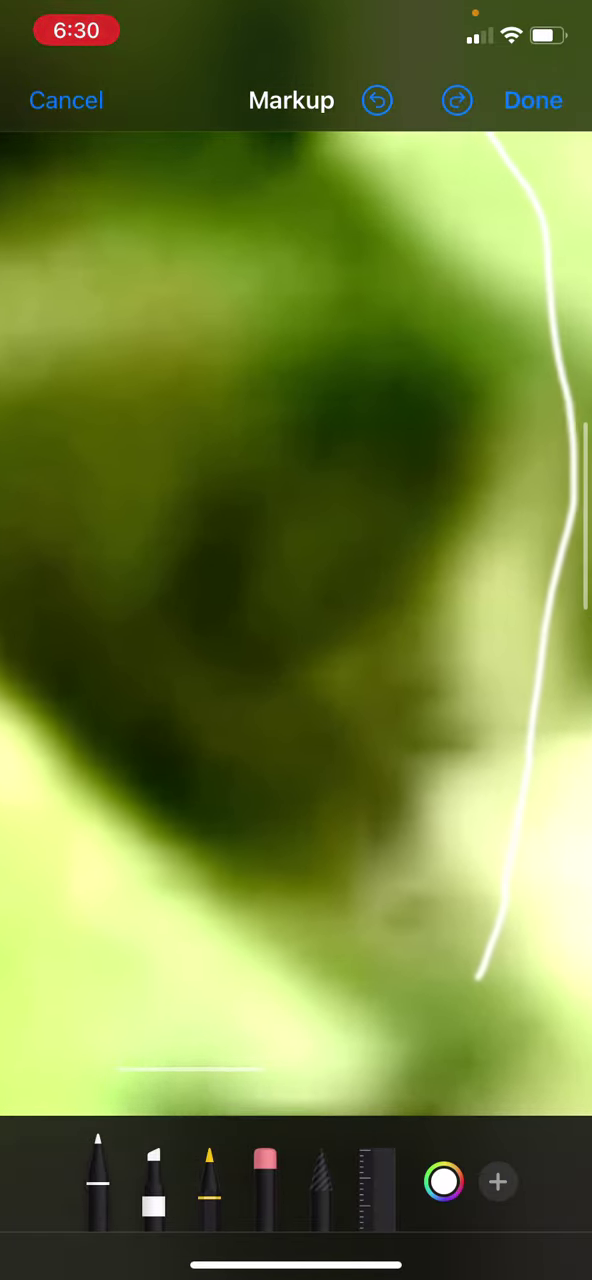
scroll(296, 600, up, 1)
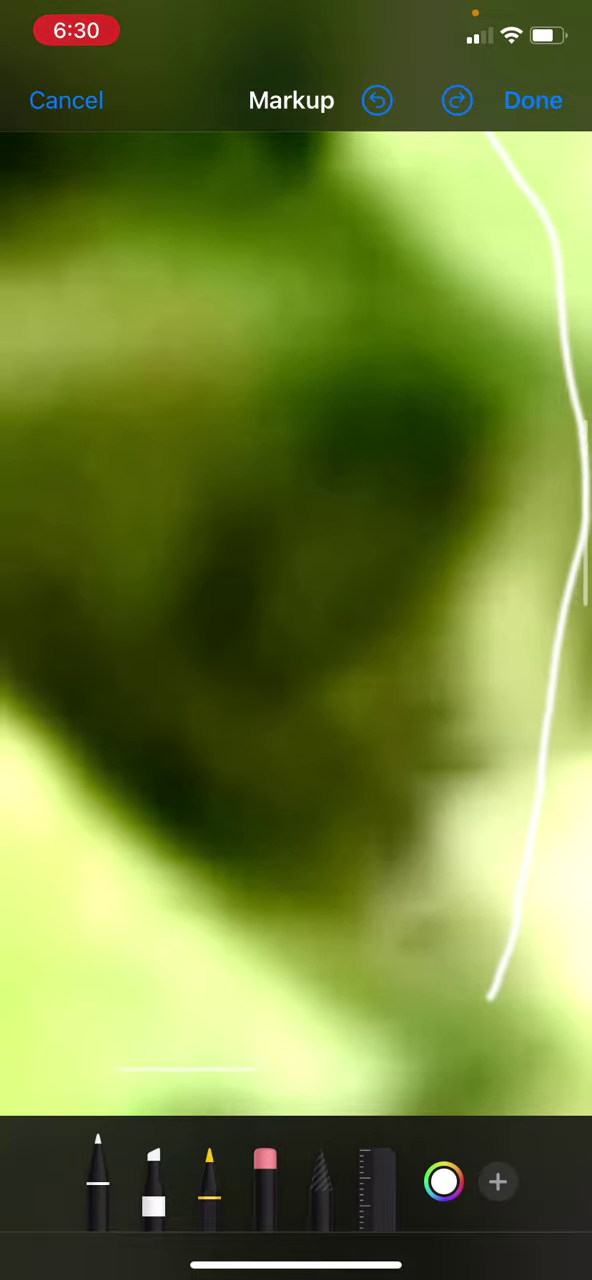
scroll(296, 600, down, 3)
scroll(296, 600, up, 4)
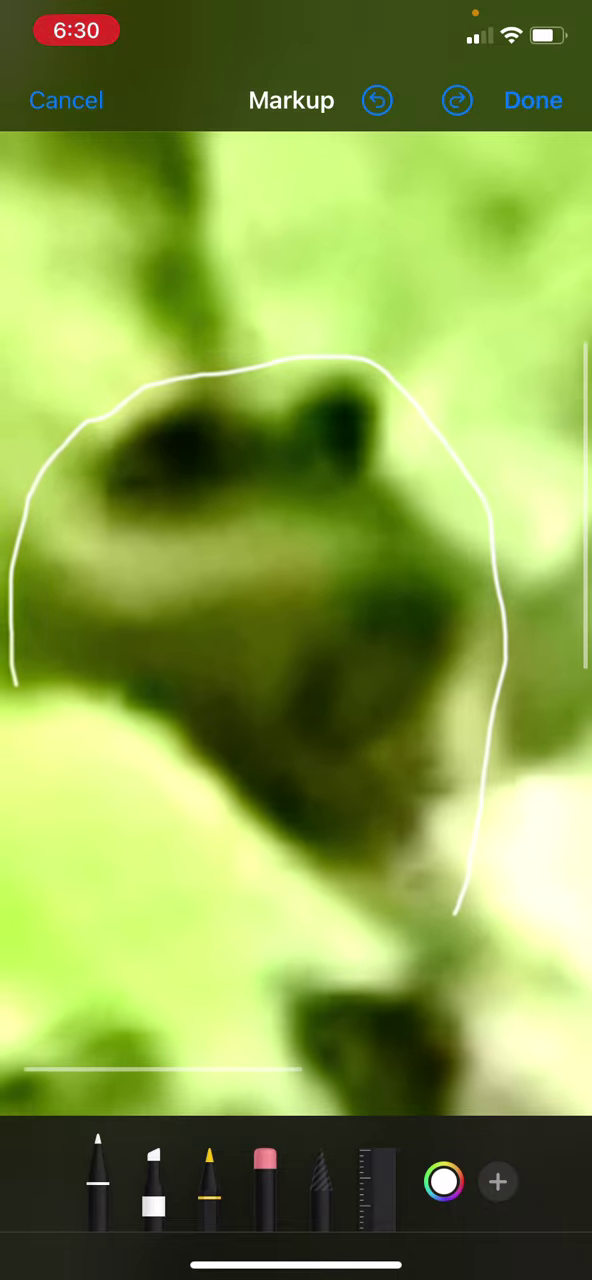
scroll(296, 600, up, 2)
scroll(296, 600, down, 5)
scroll(296, 600, down, 3)
Draw a peaked second figure right of the head and a long shape across the lower middle.
drag(304, 475, 405, 570)
mouse_move(240, 412)
mouse_down()
mouse_move(312, 364)
mouse_move(400, 350)
mouse_move(468, 580)
mouse_move(372, 605)
mouse_up()
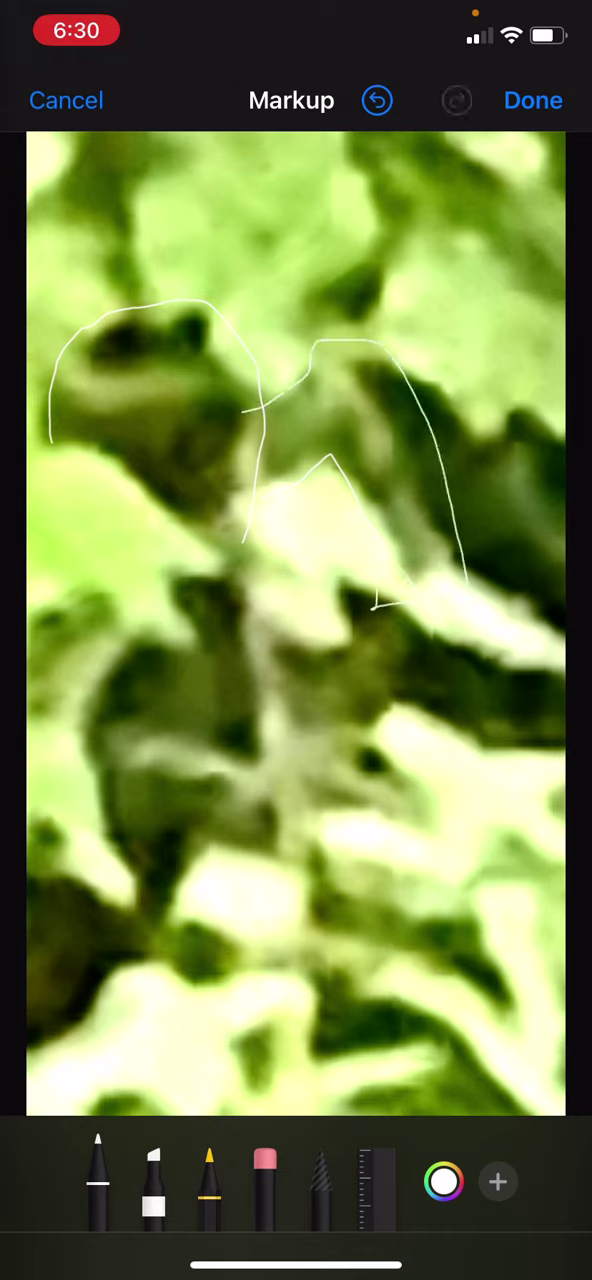
drag(130, 632, 110, 725)
drag(110, 725, 378, 720)
drag(320, 760, 430, 820)
drag(30, 820, 440, 840)
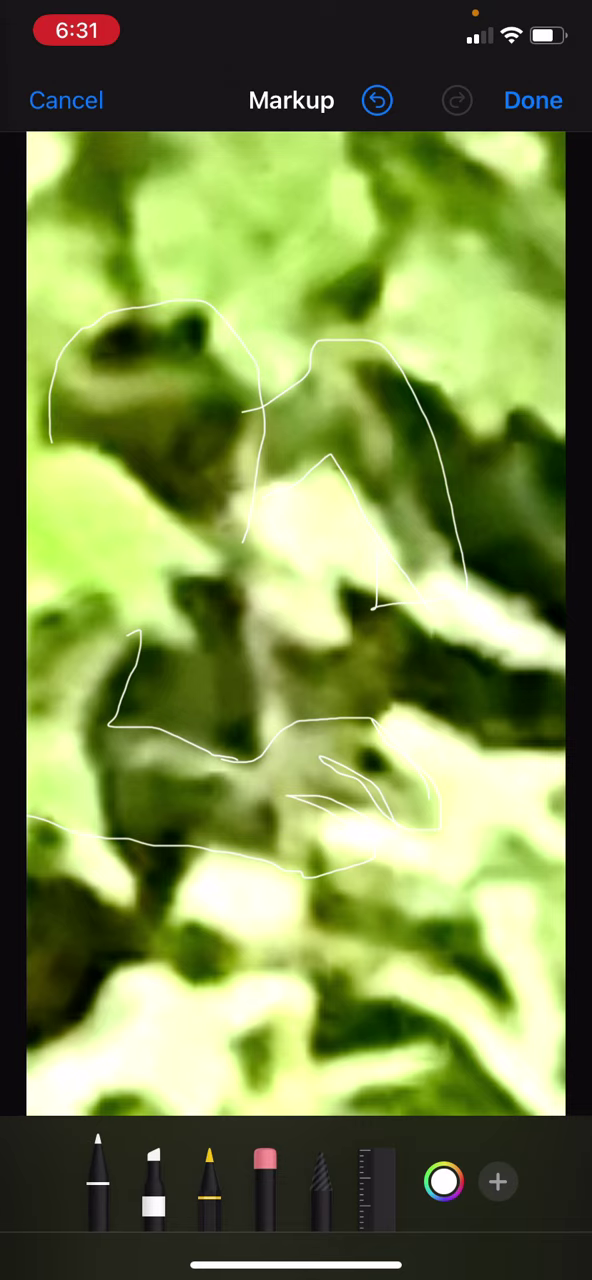
Draw two detail lines in the right figure, then vertical, horizontal and diagonal marks on the lower shape.
mouse_move(366, 507)
mouse_down()
mouse_move(407, 479)
mouse_move(399, 458)
mouse_up()
mouse_move(310, 385)
mouse_down()
mouse_move(335, 465)
mouse_move(278, 455)
mouse_move(260, 482)
mouse_up()
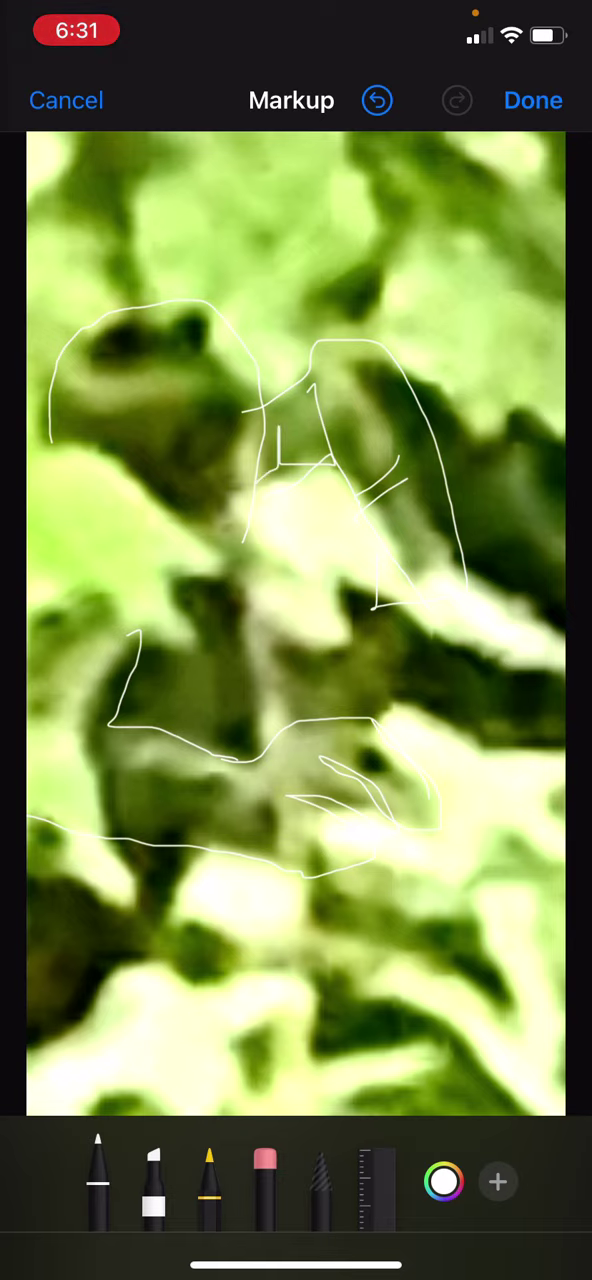
drag(157, 758, 164, 896)
drag(122, 726, 110, 845)
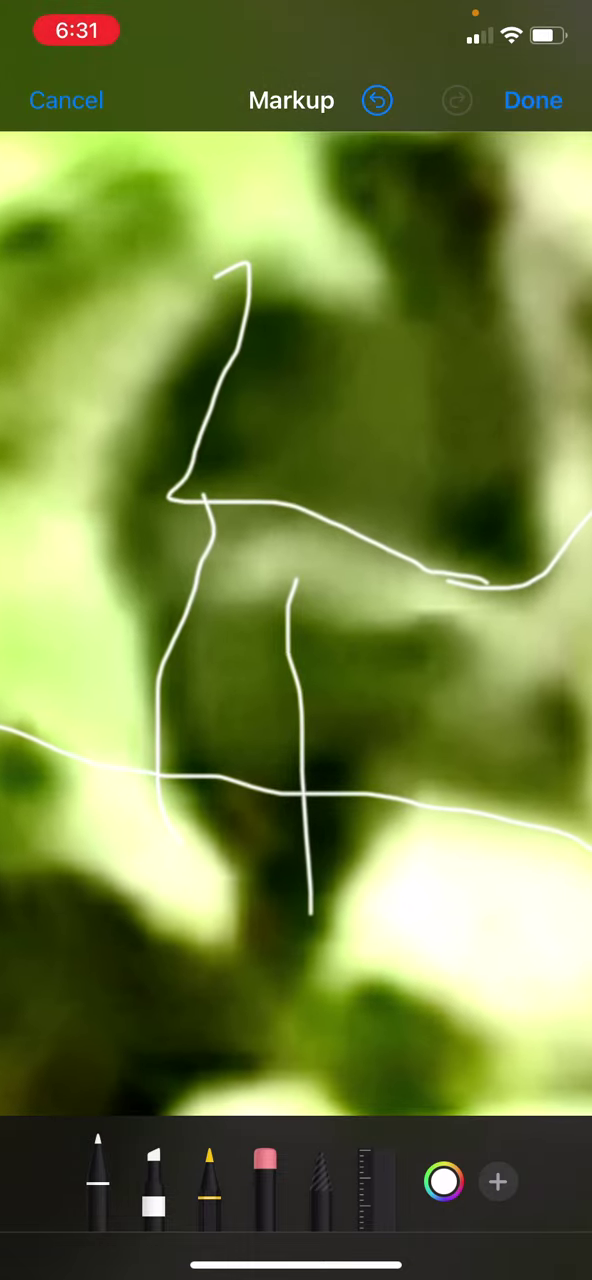
scroll(296, 640, up, 1)
drag(170, 579, 128, 578)
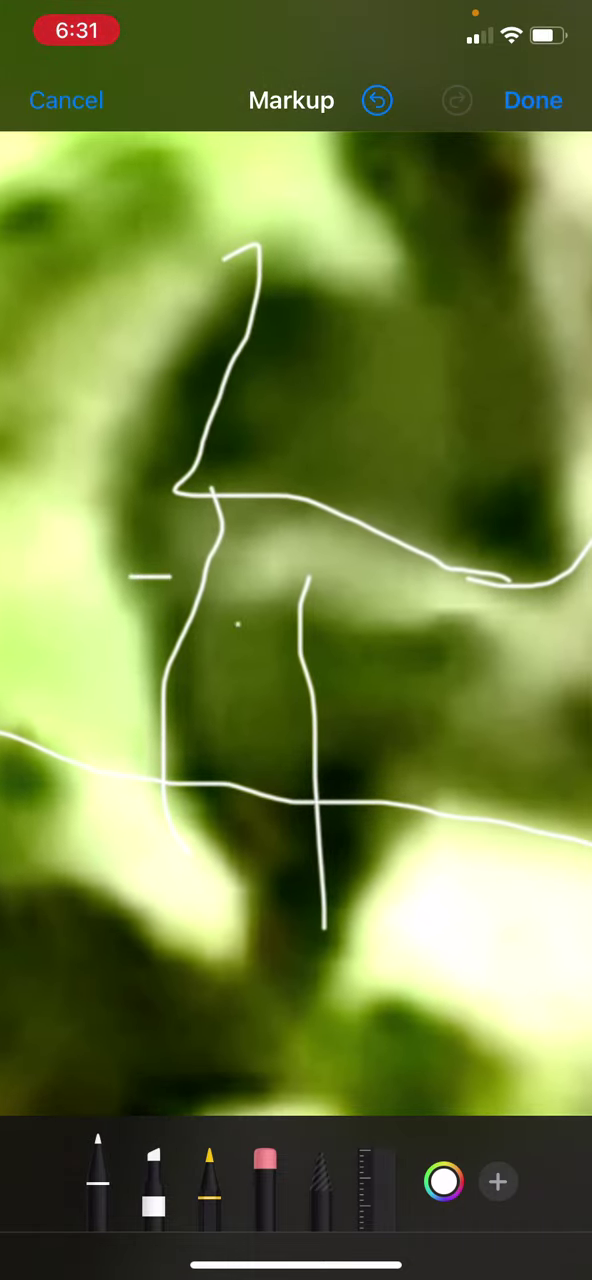
drag(238, 624, 200, 625)
drag(412, 681, 320, 681)
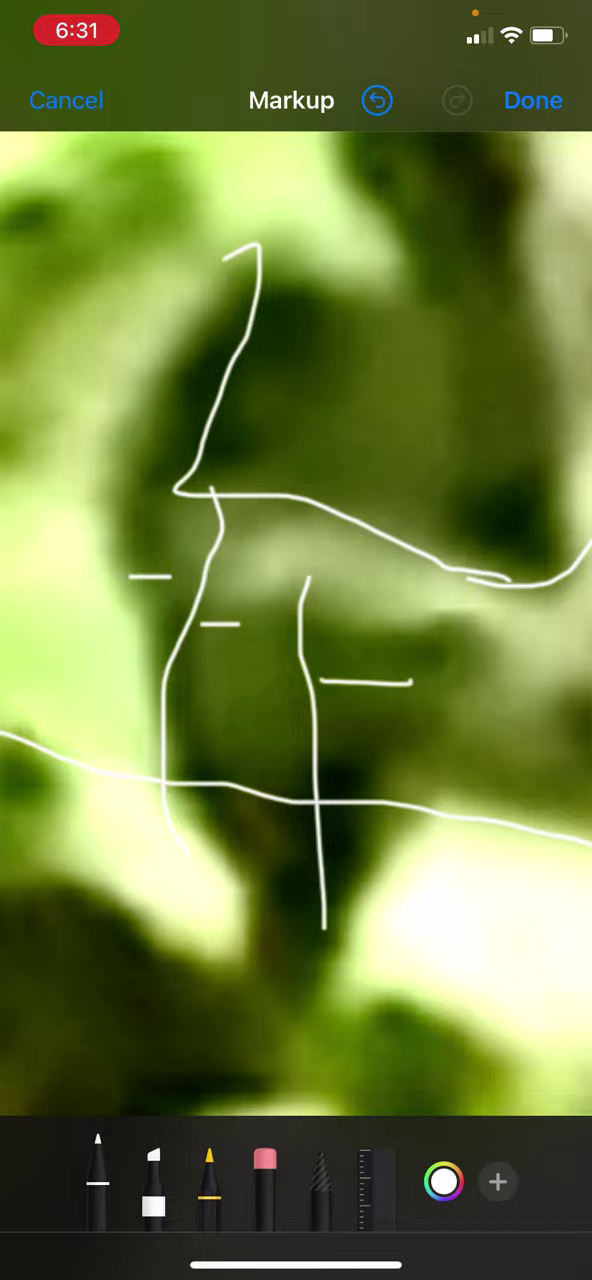
scroll(296, 640, down, 1)
scroll(296, 640, right, 2)
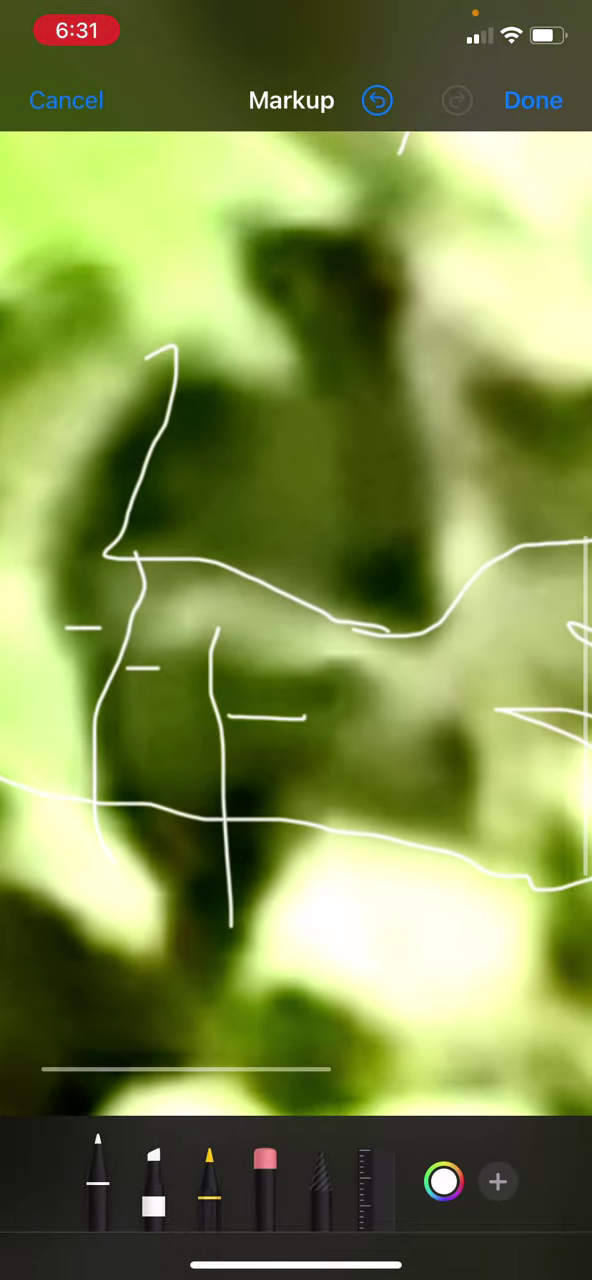
mouse_move(376, 690)
mouse_down()
mouse_move(356, 652)
mouse_move(165, 688)
mouse_up()
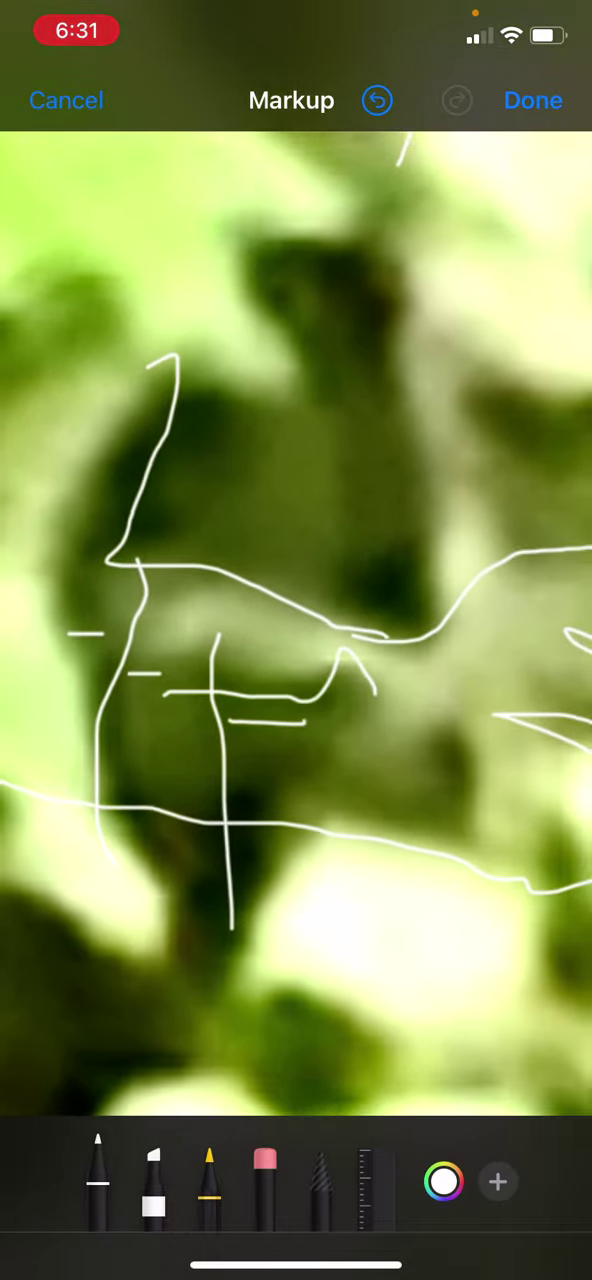
scroll(296, 640, down, 3)
scroll(296, 640, down, 3)
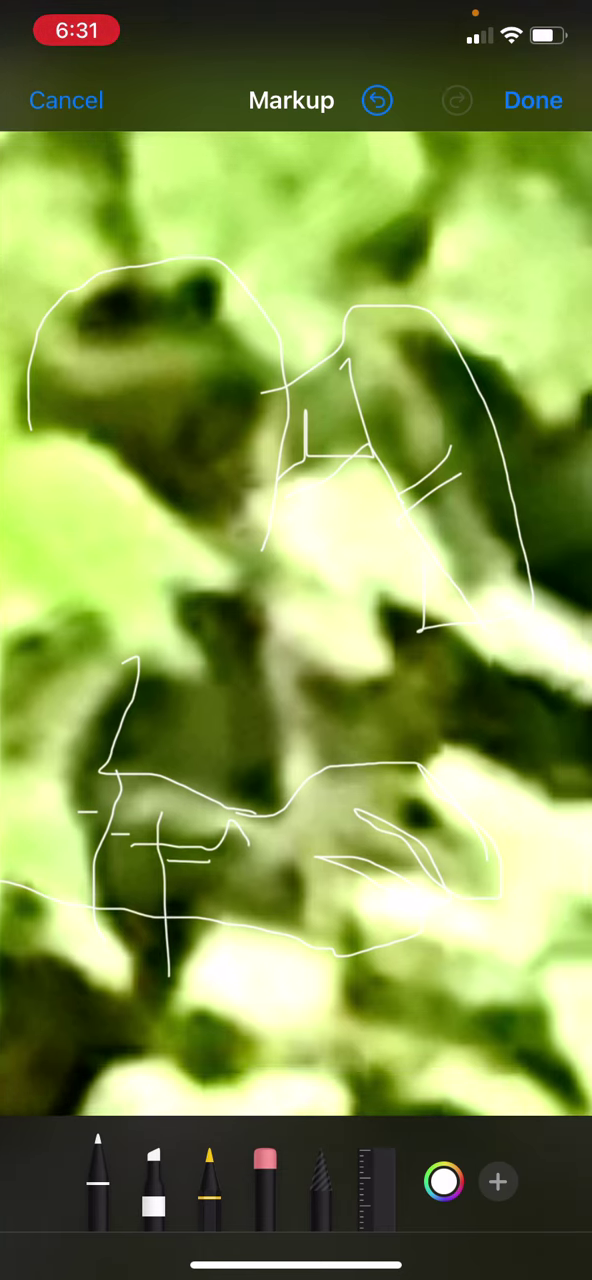
scroll(296, 640, down, 3)
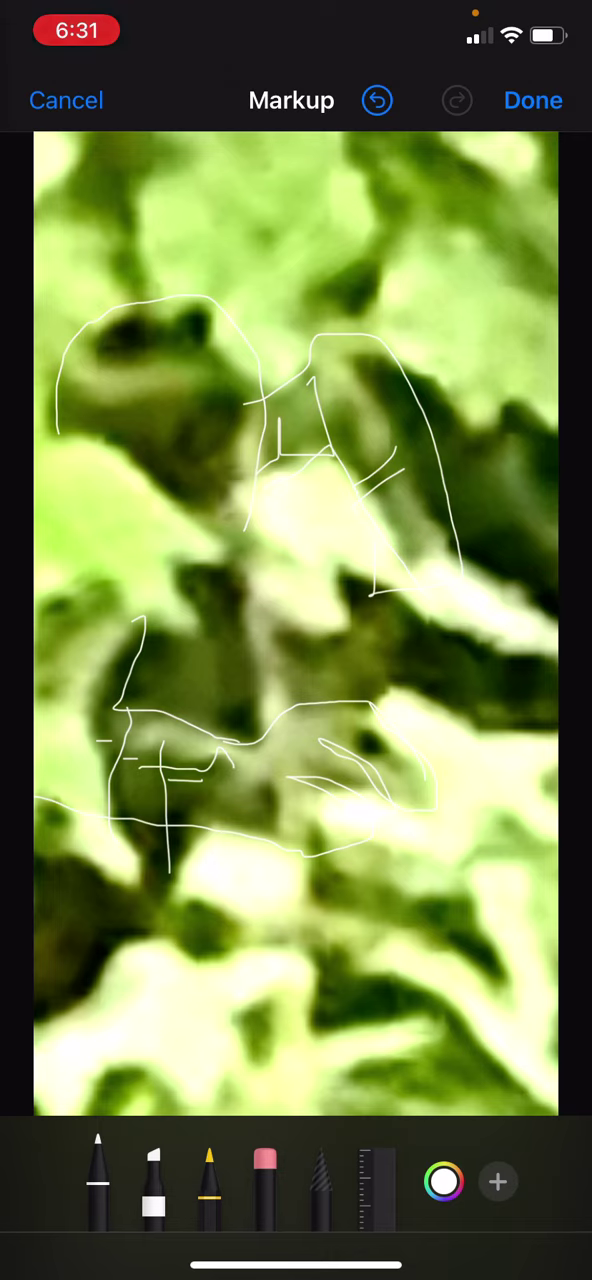
drag(268, 780, 235, 828)
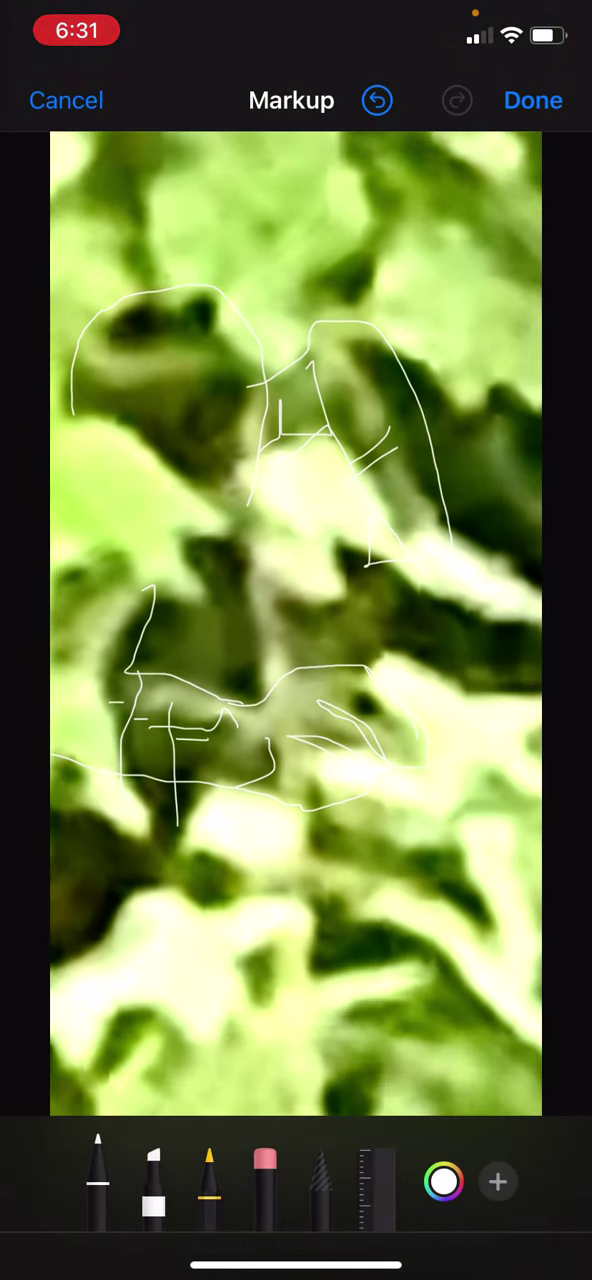
Undo five strokes to remove most of the earlier figure outlines.
click(377, 100)
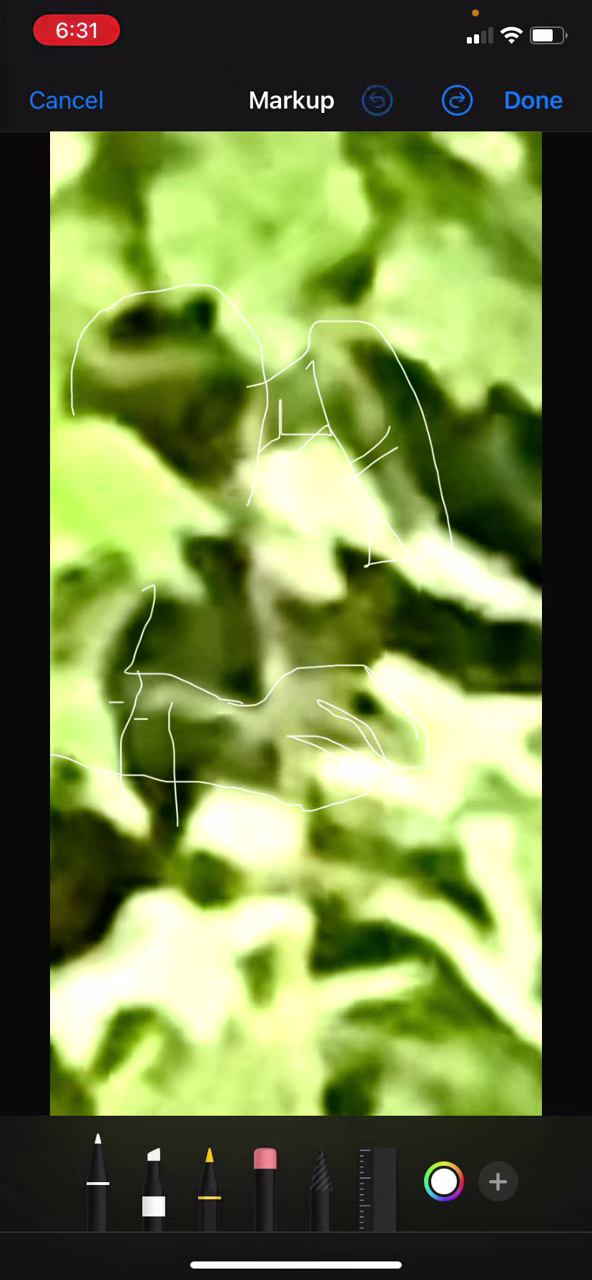
click(377, 100)
click(377, 100)
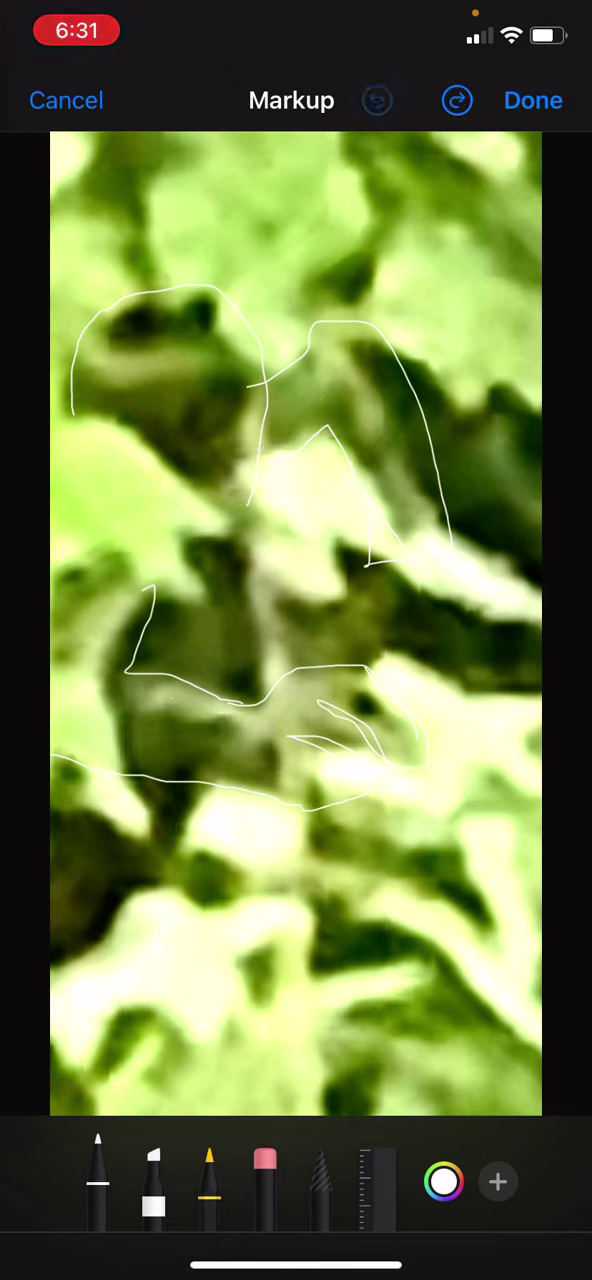
click(377, 100)
click(377, 100)
click(377, 100)
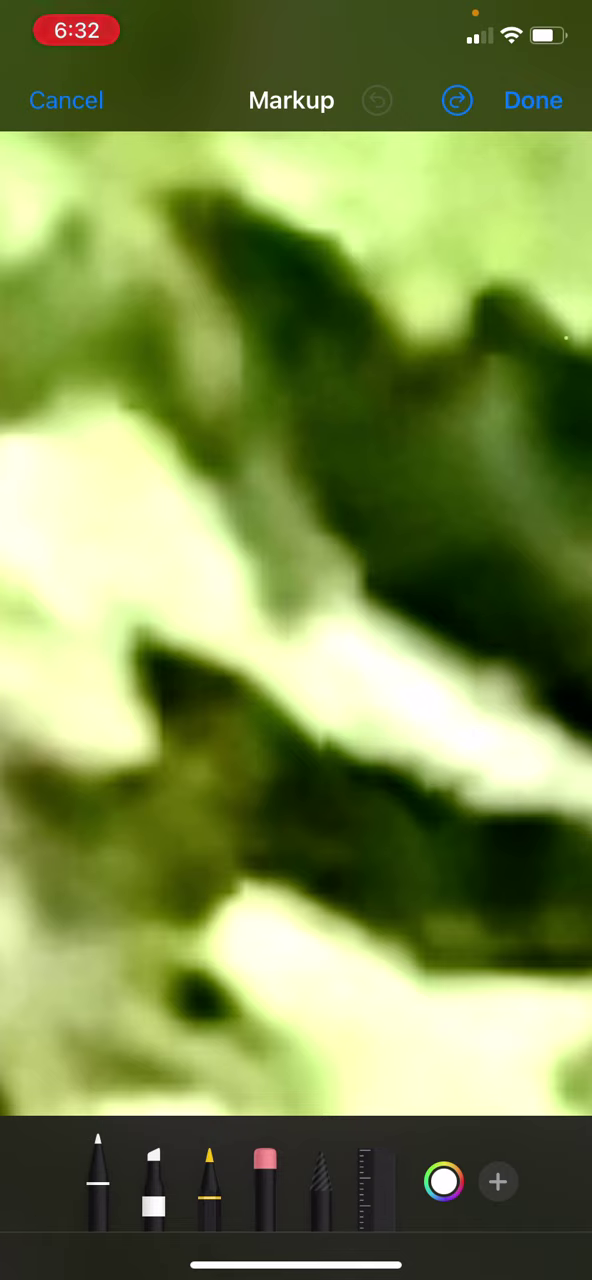
Draw an upper-right hand outline with finger loops, a long curve, and a zigzag top edge.
drag(565, 340, 442, 364)
drag(405, 417, 548, 445)
drag(452, 392, 515, 372)
drag(462, 310, 495, 296)
mouse_move(570, 707)
mouse_down()
mouse_move(325, 565)
mouse_move(220, 472)
mouse_up()
mouse_move(397, 395)
mouse_down()
mouse_move(170, 240)
mouse_move(152, 270)
mouse_up()
drag(397, 412, 240, 395)
scroll(296, 600, down, 5)
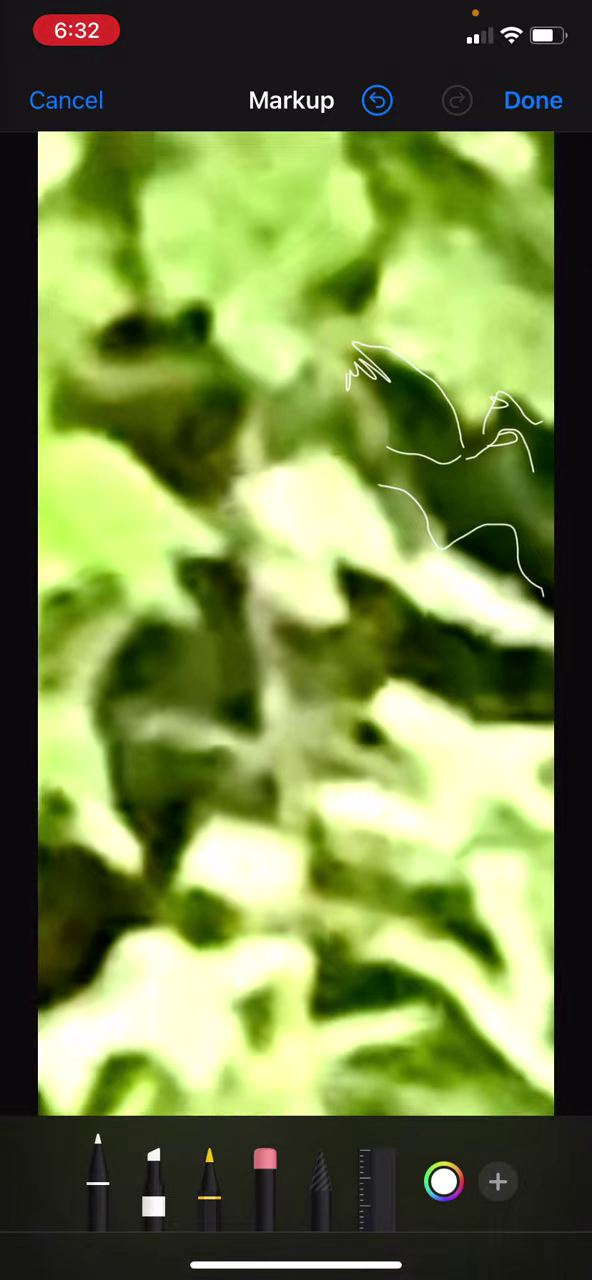
scroll(296, 600, up, 5)
scroll(296, 600, up, 5)
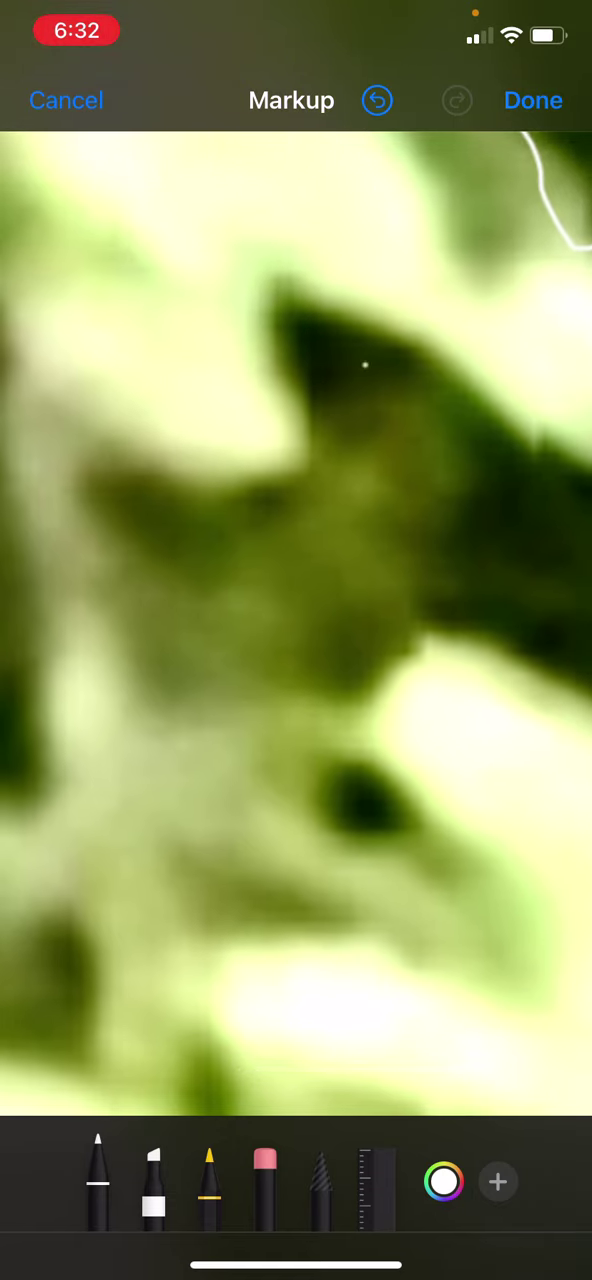
Trace an arc and a zigzag profile along the dark shape.
drag(366, 370, 425, 385)
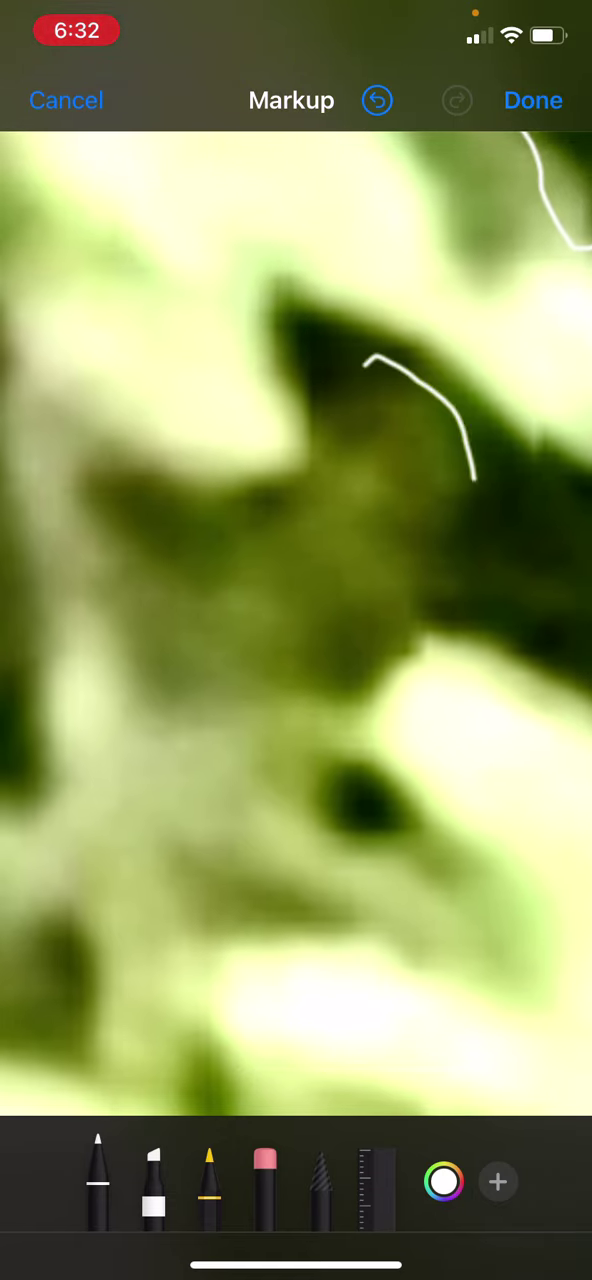
mouse_move(472, 478)
mouse_down()
mouse_move(458, 570)
mouse_move(466, 622)
mouse_move(420, 628)
mouse_move(416, 652)
mouse_move(370, 660)
mouse_move(376, 700)
mouse_move(234, 714)
mouse_up()
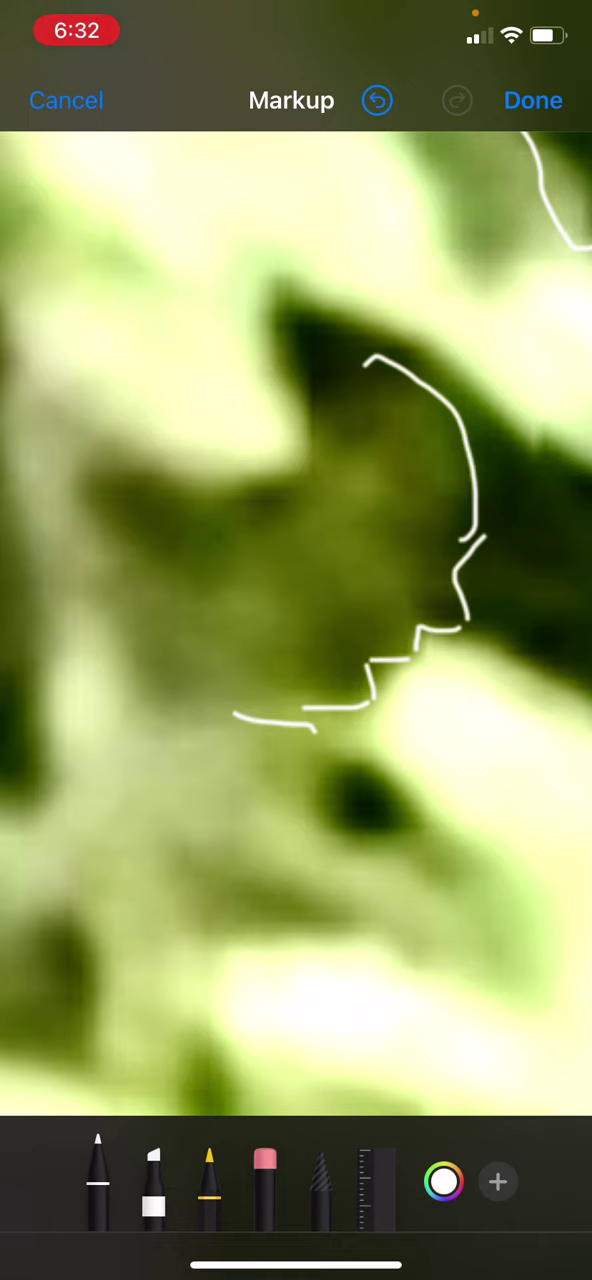
mouse_move(380, 360)
mouse_down()
mouse_move(300, 395)
mouse_move(290, 415)
mouse_up()
mouse_move(238, 505)
mouse_down()
mouse_move(160, 530)
mouse_move(150, 565)
mouse_up()
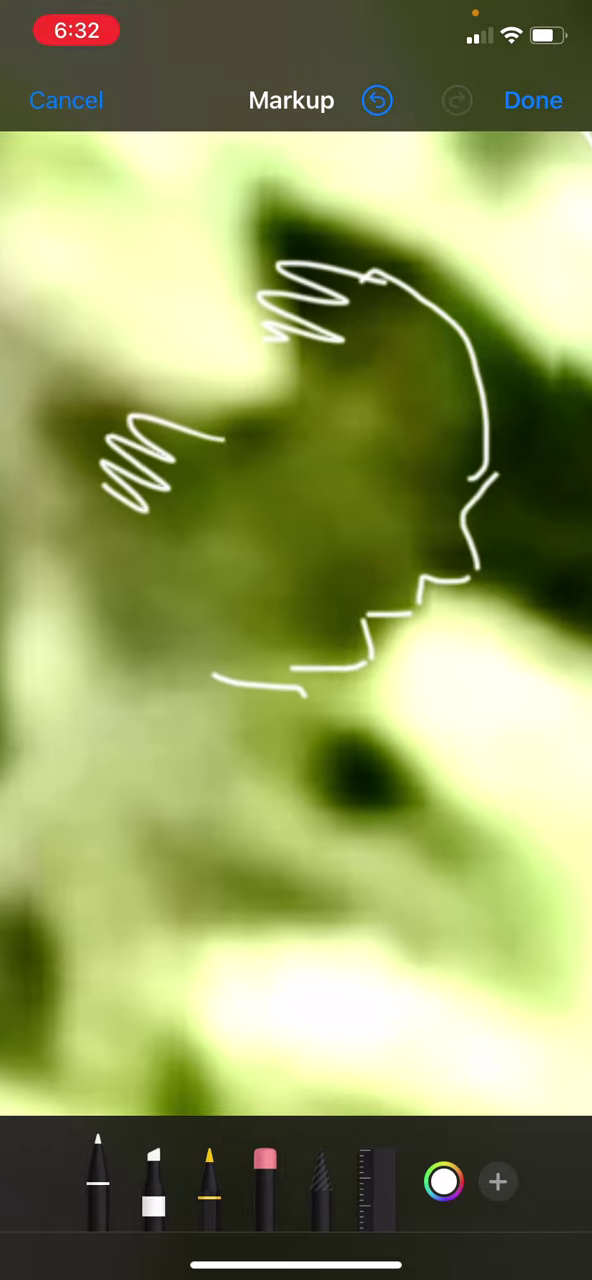
scroll(300, 500, up, 3)
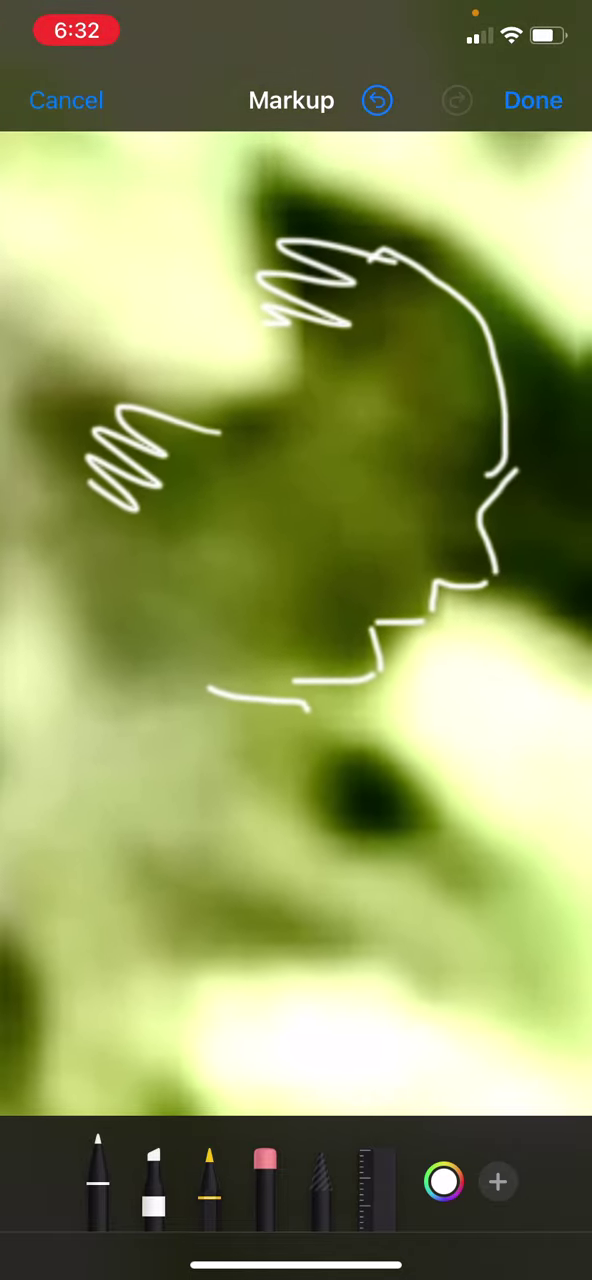
scroll(300, 500, down, 3)
scroll(300, 500, down, 1)
Undo the arc and zigzag profile strokes.
click(377, 100)
drag(300, 745, 360, 420)
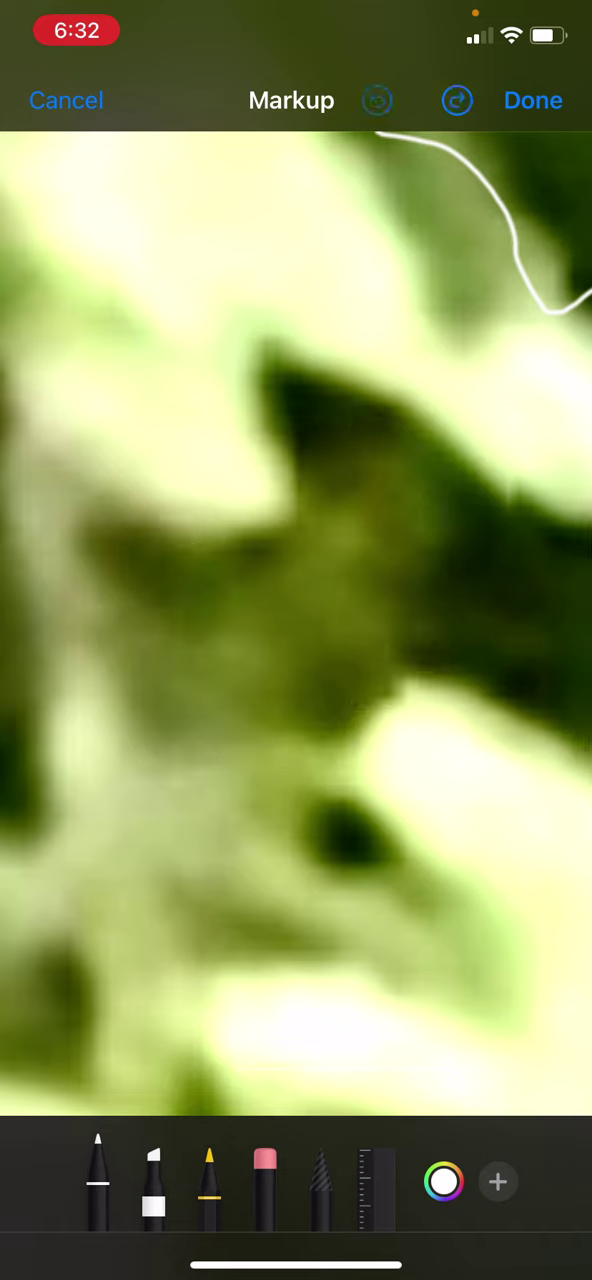
click(377, 100)
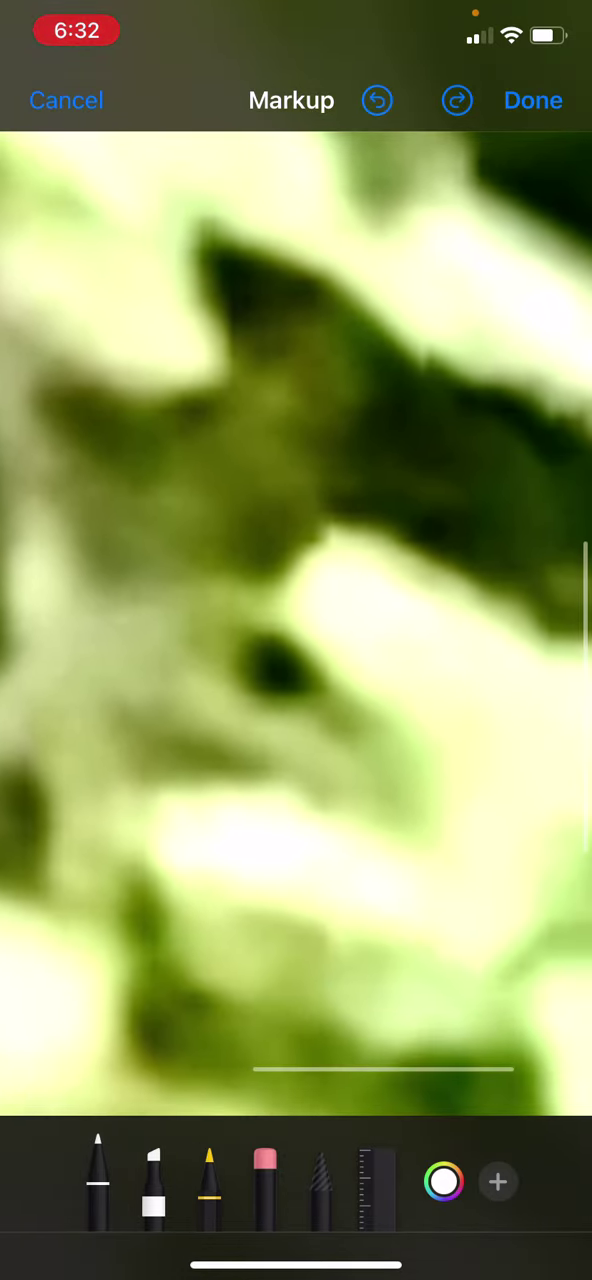
Sketch a hand around the dark spot: loop, fingers, connecting line, wrist curve and diagonal stroke.
mouse_move(243, 640)
mouse_down()
mouse_move(232, 695)
mouse_move(222, 662)
mouse_move(228, 634)
mouse_up()
mouse_move(285, 740)
mouse_down()
mouse_move(340, 810)
mouse_move(350, 735)
mouse_move(395, 760)
mouse_move(432, 822)
mouse_up()
drag(340, 698, 435, 790)
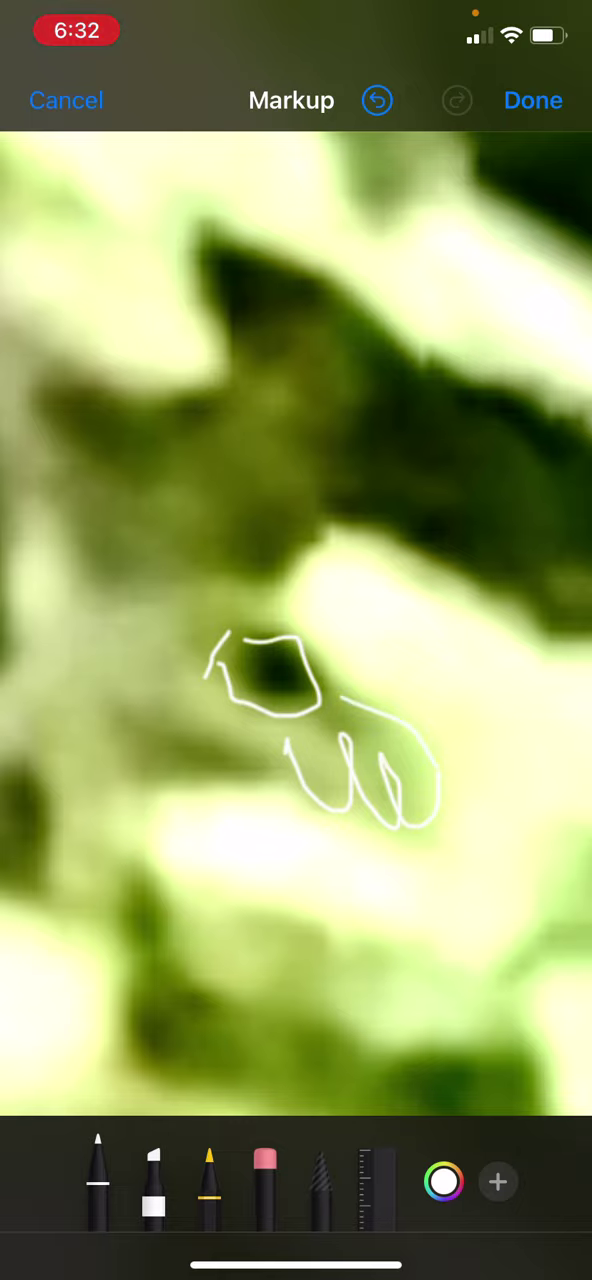
drag(280, 780, 110, 685)
drag(355, 725, 210, 575)
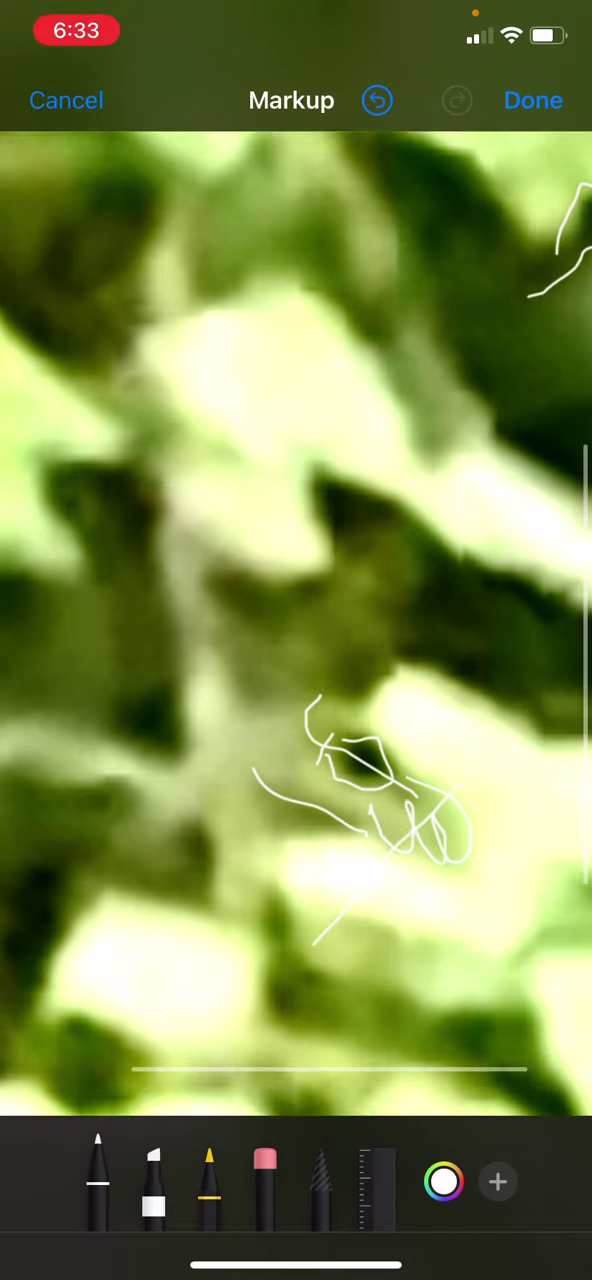
Add a vertical line below the hand, then a curve, short stroke and hooked mark at left.
drag(200, 700, 330, 550)
drag(441, 804, 441, 940)
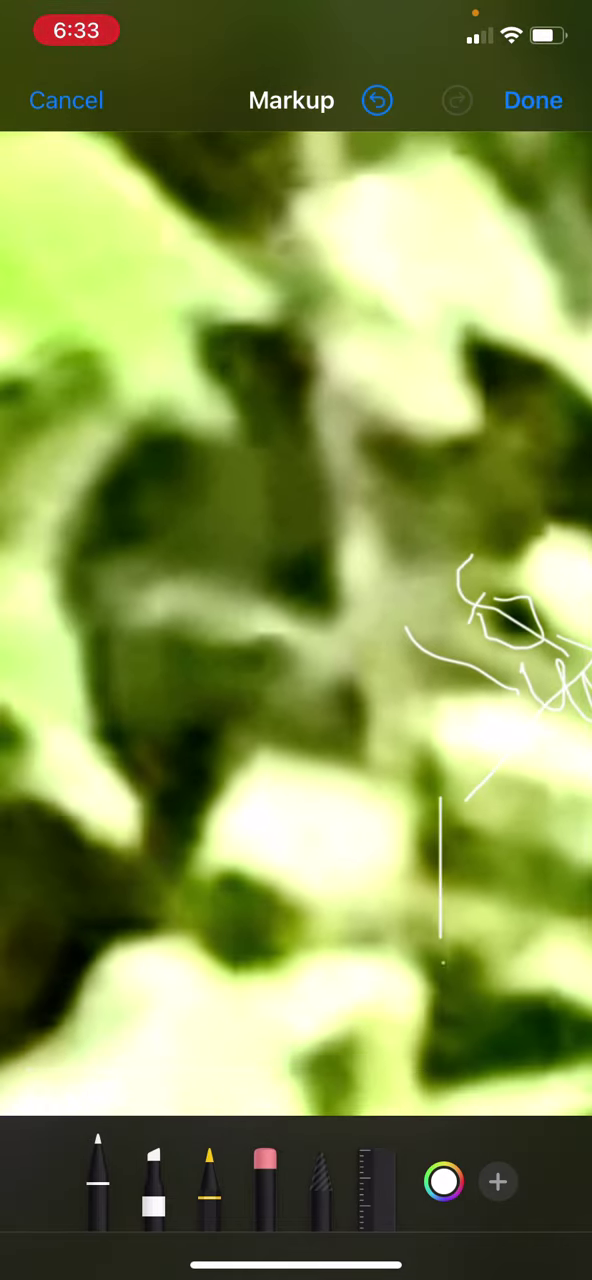
drag(450, 700, 310, 580)
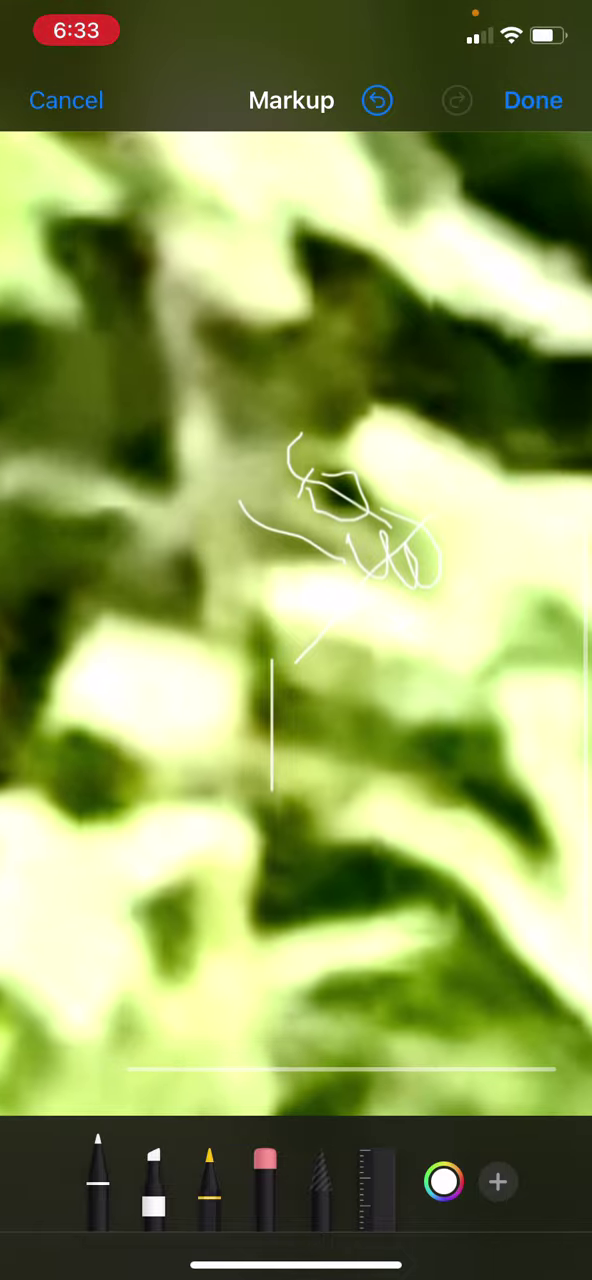
scroll(296, 600, down, 3)
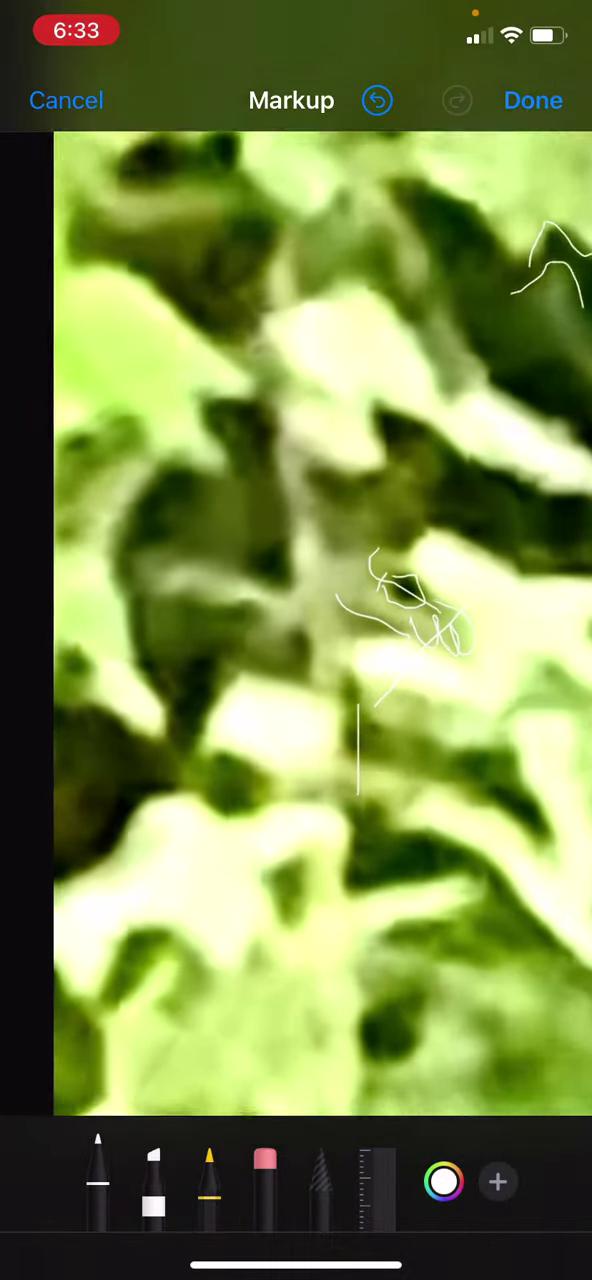
scroll(296, 600, up, 5)
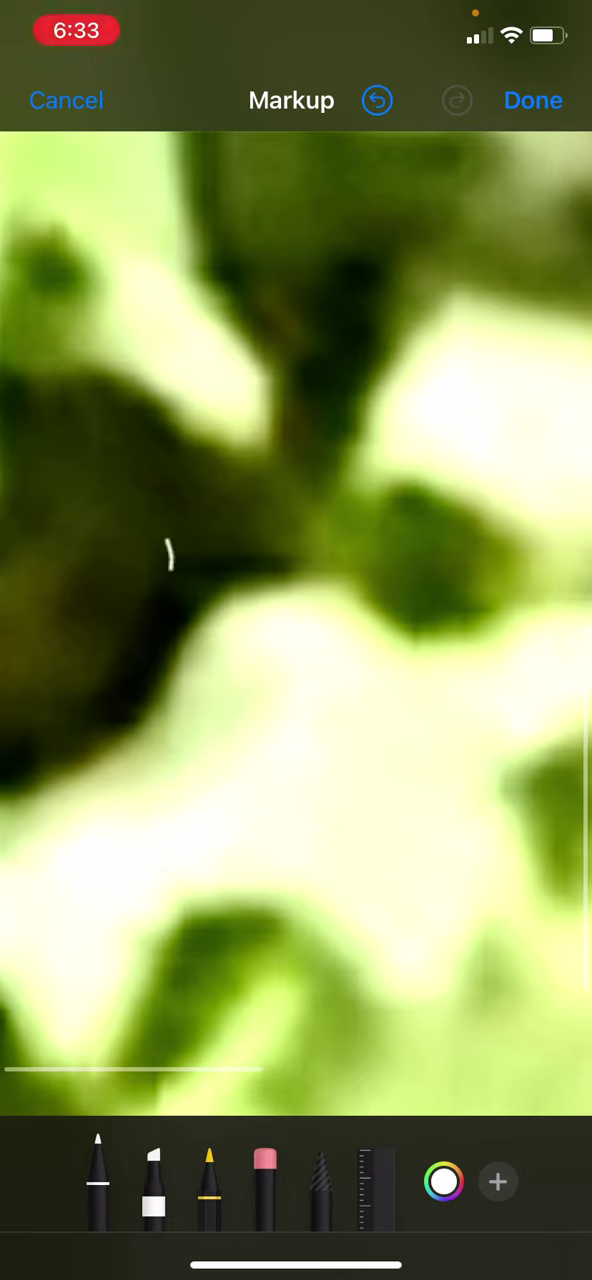
drag(170, 540, 2, 758)
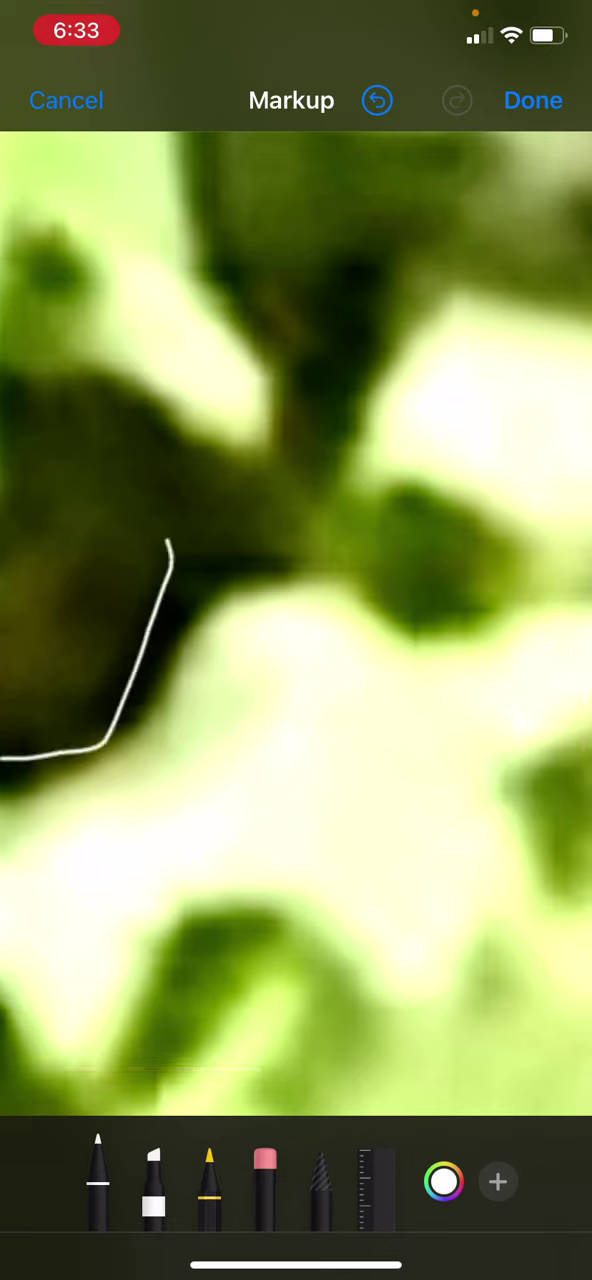
drag(76, 712, 2, 706)
mouse_move(50, 548)
mouse_down()
mouse_move(113, 562)
mouse_move(72, 600)
mouse_up()
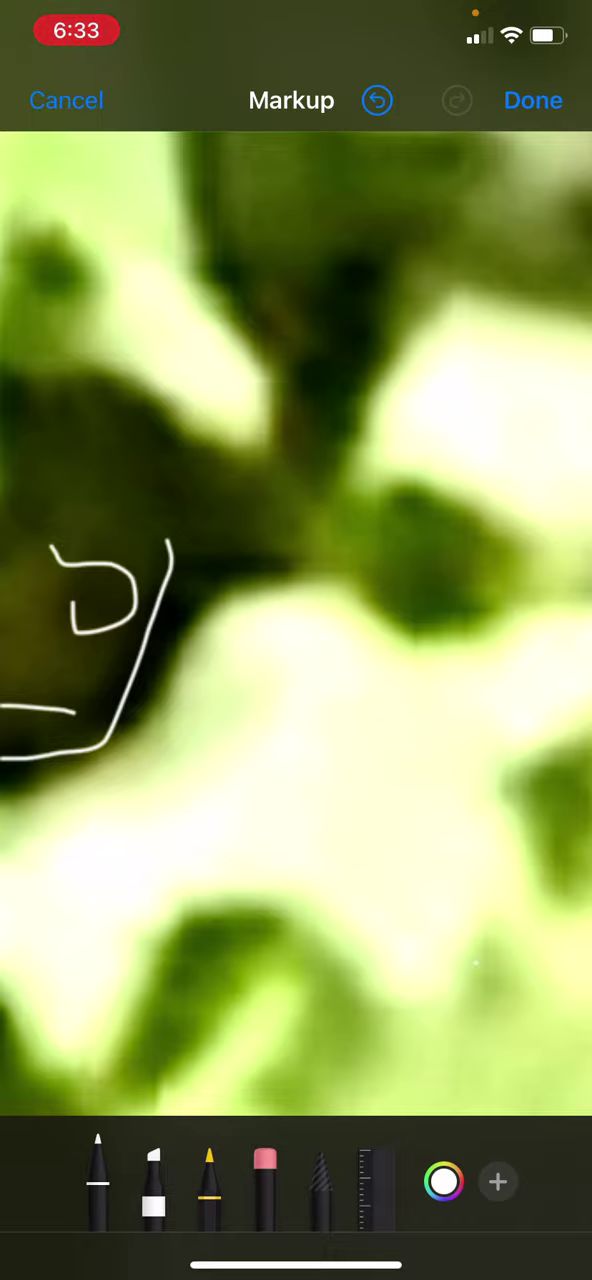
scroll(296, 620, down, 5)
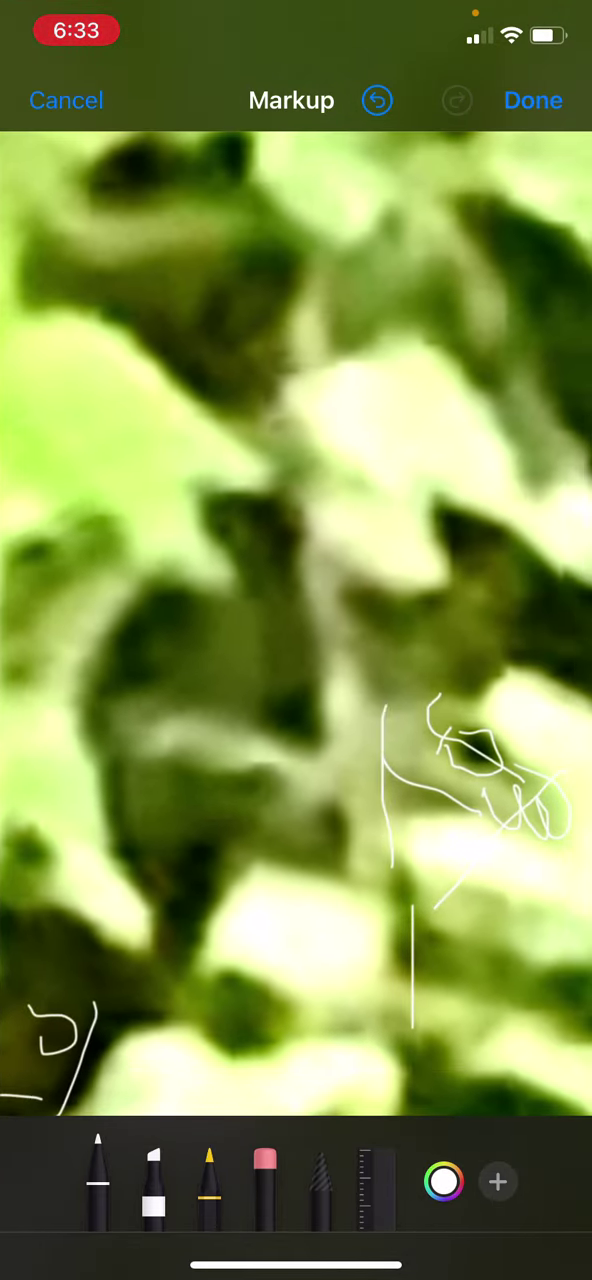
Undo the last three strokes to remove the remaining hand sketch lines.
click(378, 100)
click(378, 100)
click(378, 100)
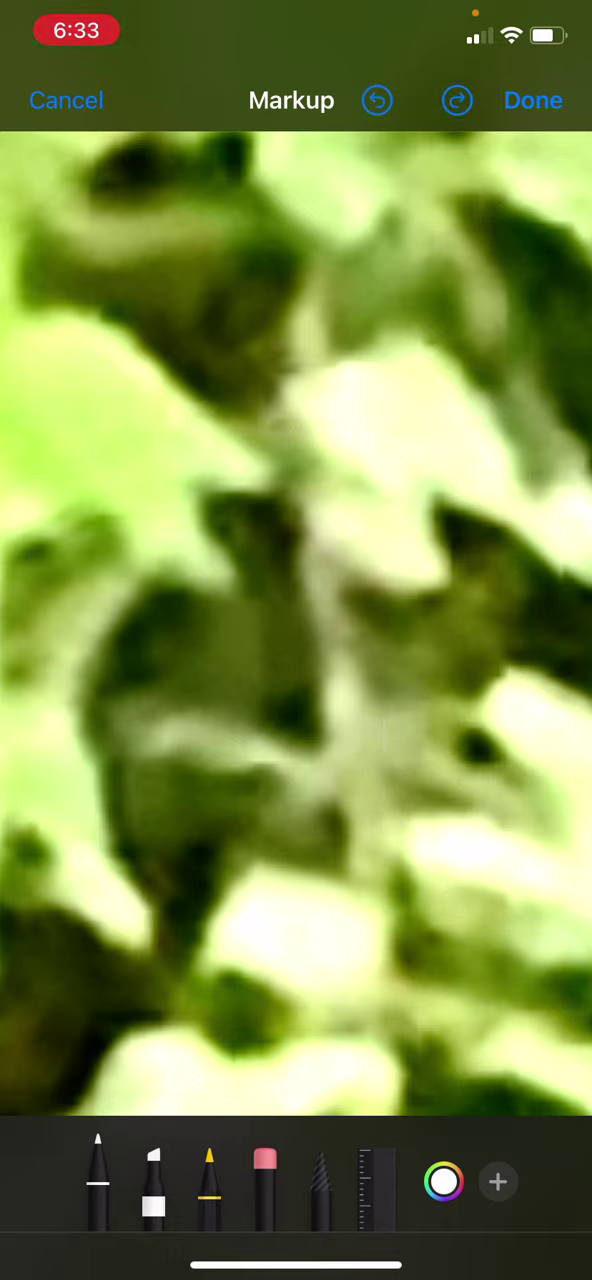